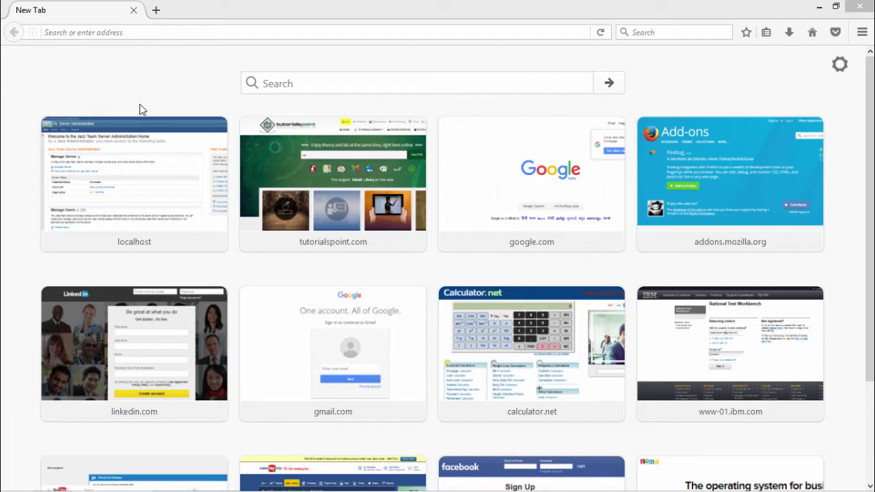
Step: Go to the Mozilla add-ons site through the Add-ons Manager and open the Firebug add-on's page
key(ctrl+shift+a)
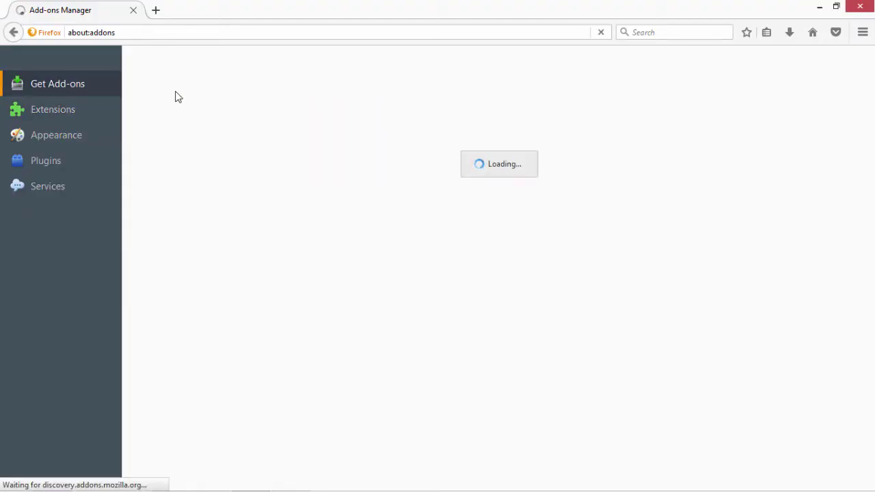
scroll(260, 215, down, 10)
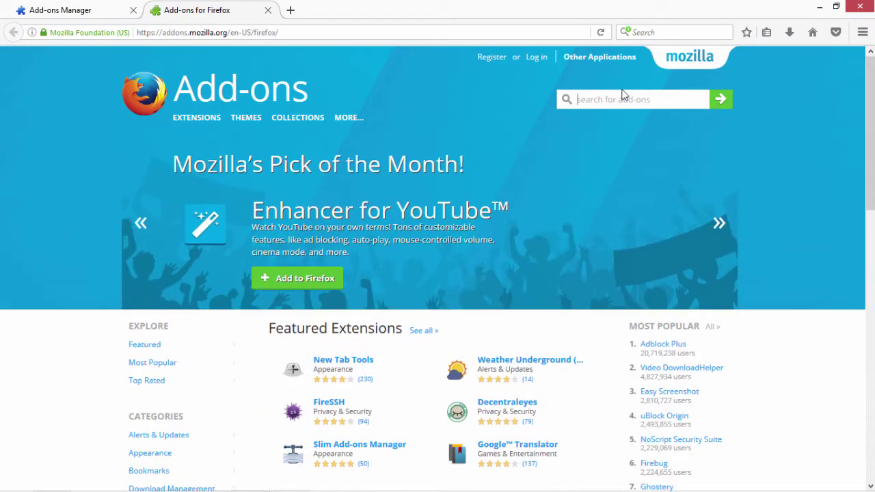
click(622, 92)
text(FIREBUG)
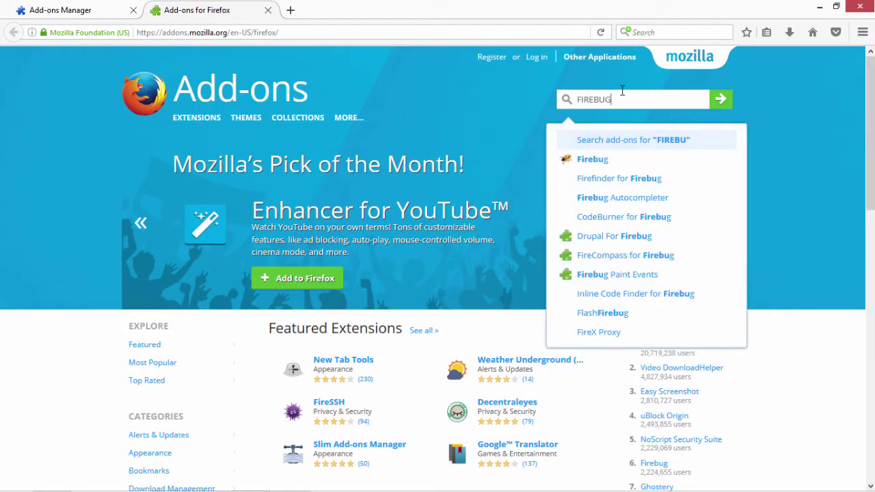
key(Return)
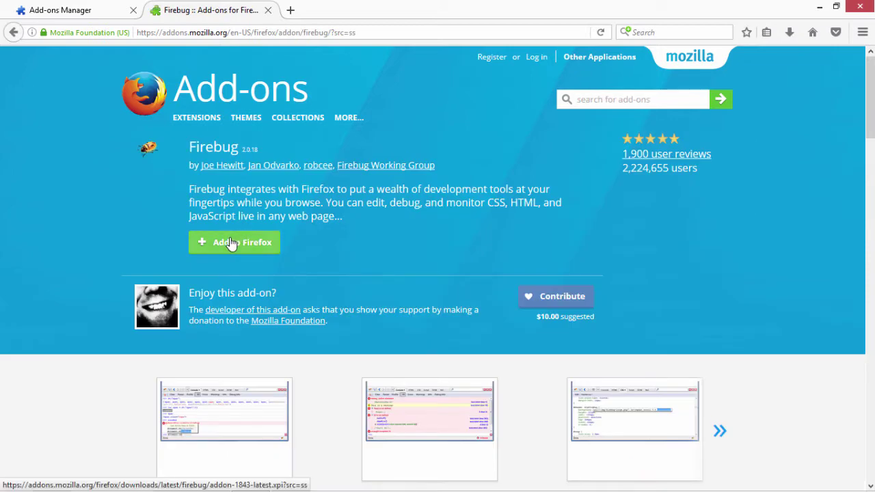
Step: Install the Firebug add-on in Firefox and dismiss the installation notice
click(231, 244)
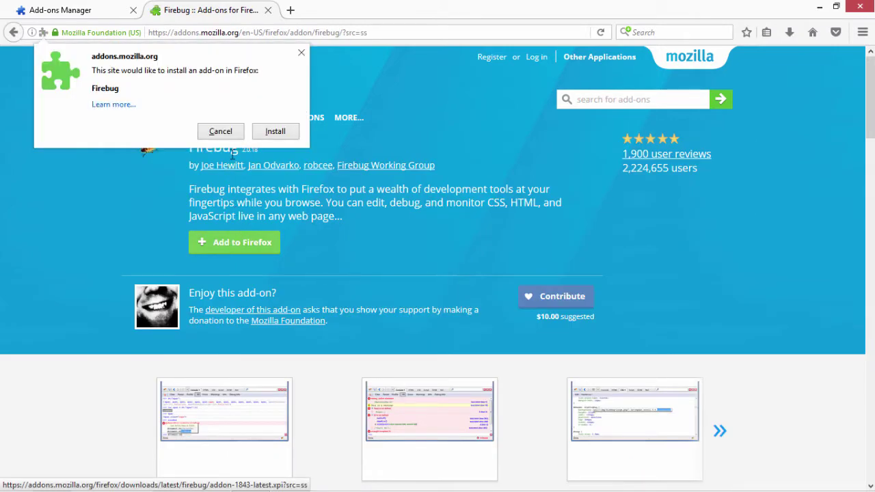
click(273, 131)
click(234, 58)
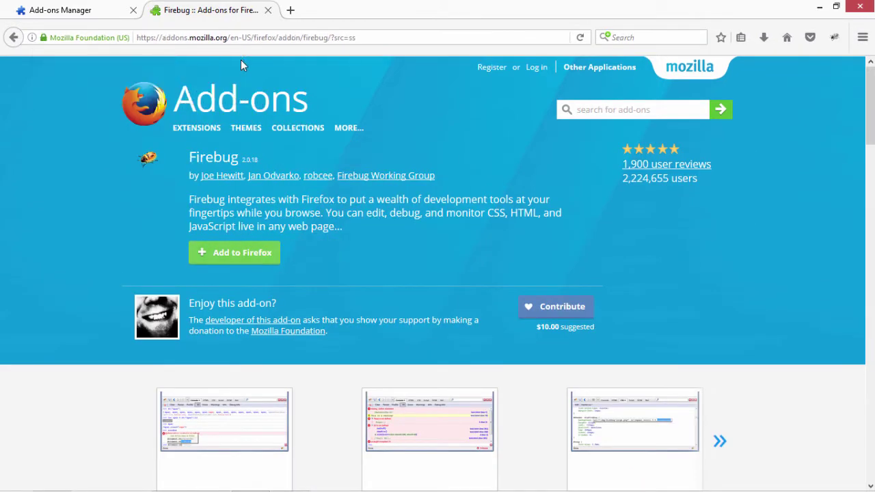
mouse_move(198, 128)
drag(191, 157, 240, 160)
click(238, 203)
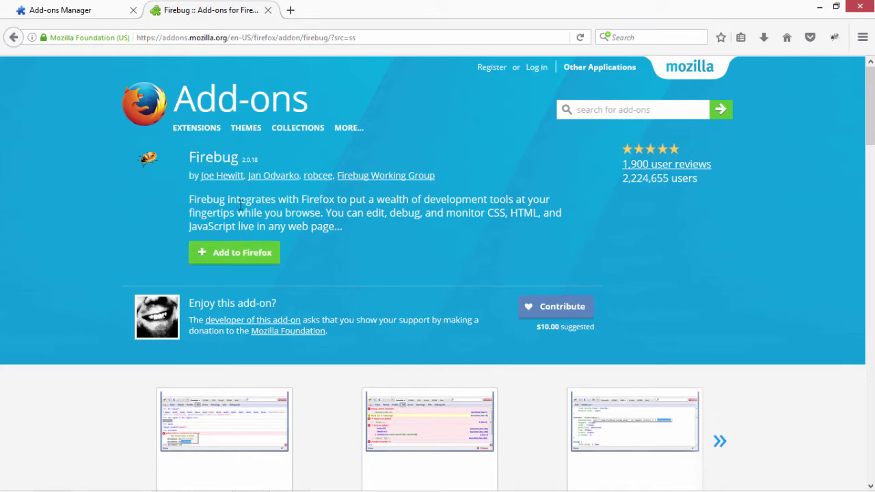
Step: Search the add-ons site for Firepath and open the FirePath add-on's page
click(582, 109)
text(Firepath)
click(588, 169)
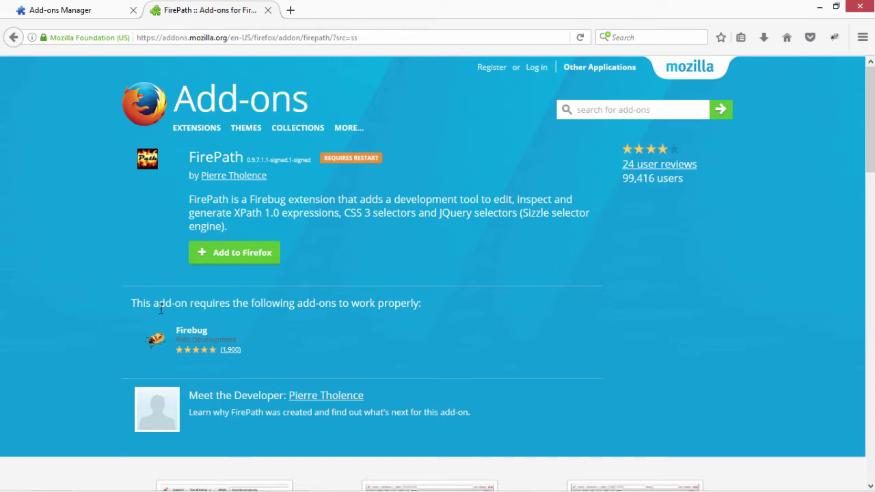
Step: Check which add-on FirePath requires, and install FirePath in Firefox
drag(155, 307, 316, 307)
mouse_move(182, 334)
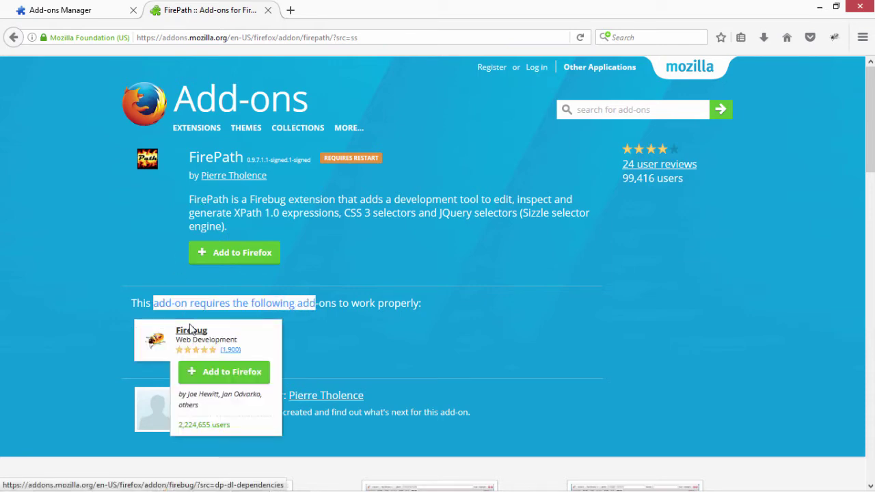
click(230, 255)
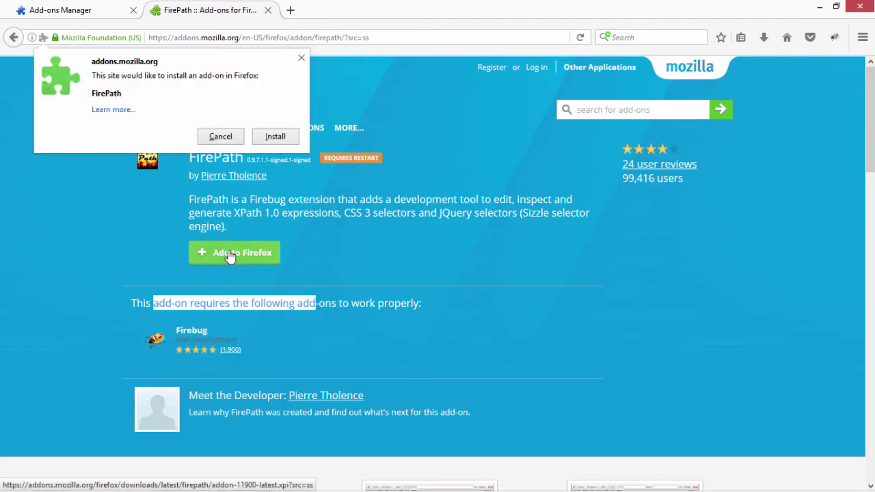
click(268, 140)
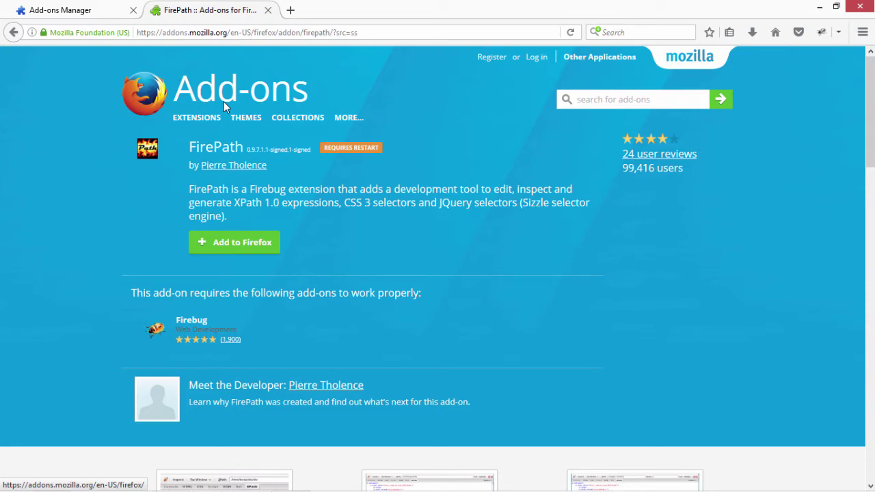
Step: Load google.com in a new browser tab and inspect its search box with Firebug
click(290, 10)
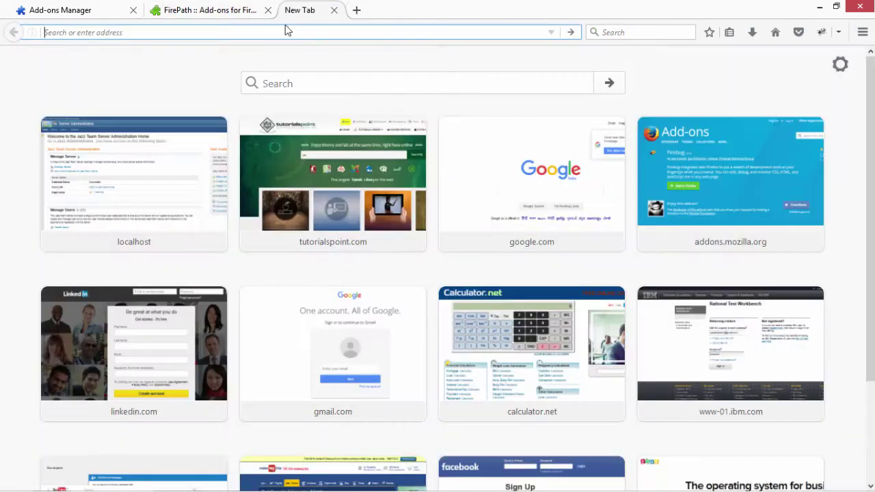
text(google.com/)
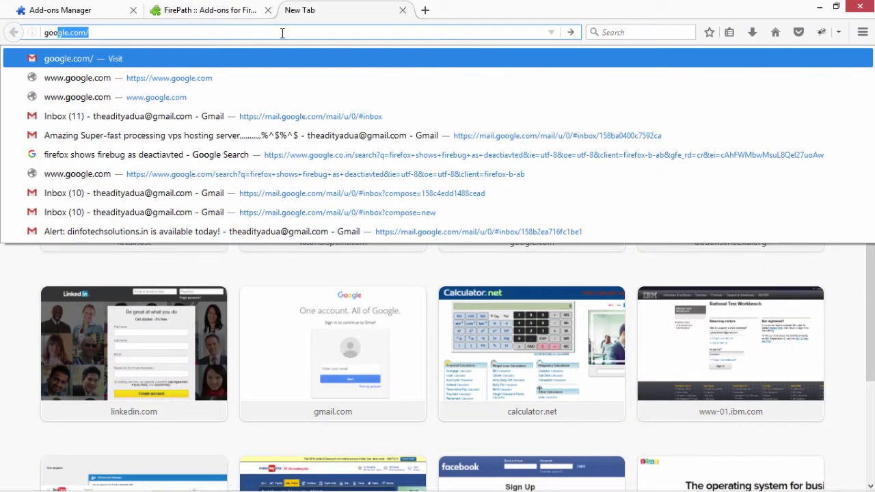
key(Return)
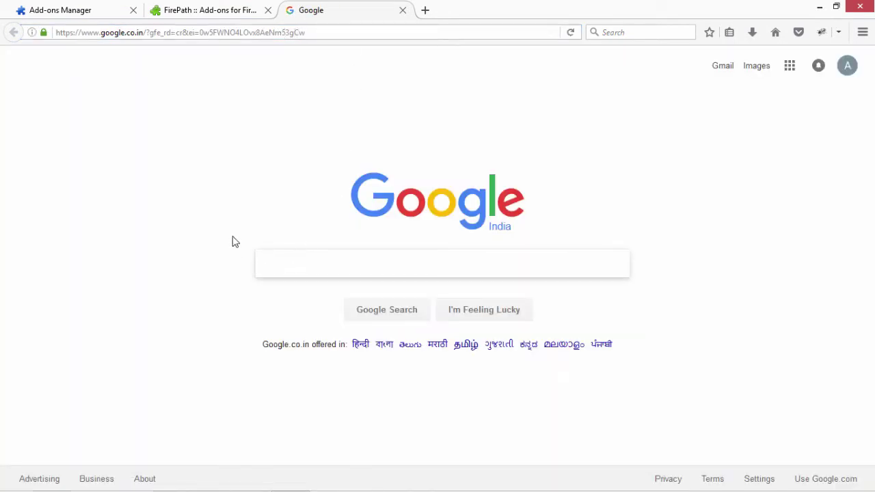
right_click(284, 260)
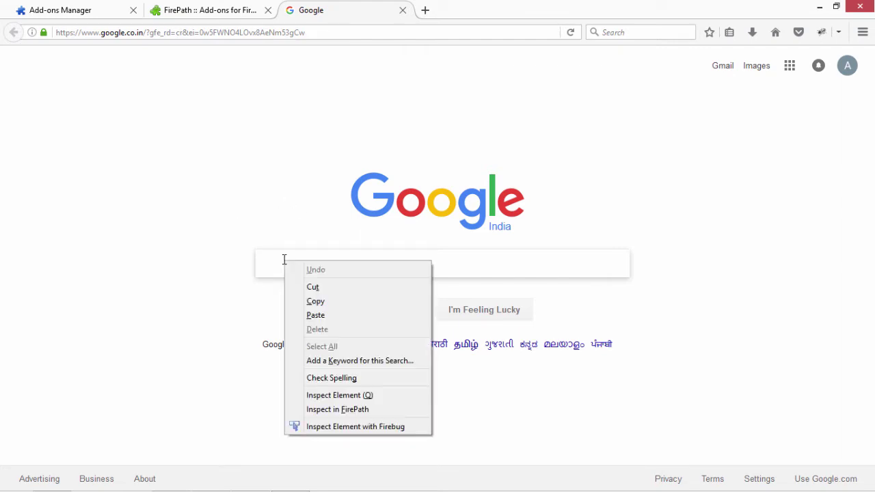
click(341, 427)
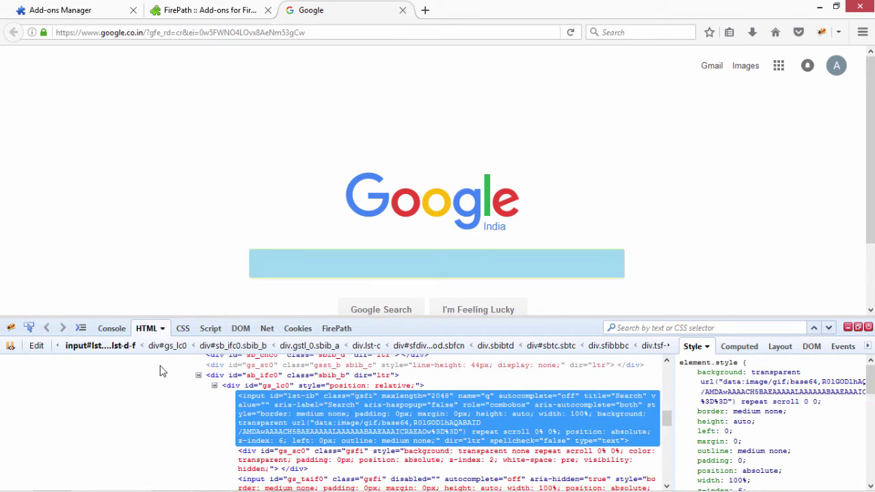
Step: Look through Firebug's Console, HTML, CSS, Script, DOM, Net and Cookies views, and return to the HTML view
click(121, 333)
click(156, 331)
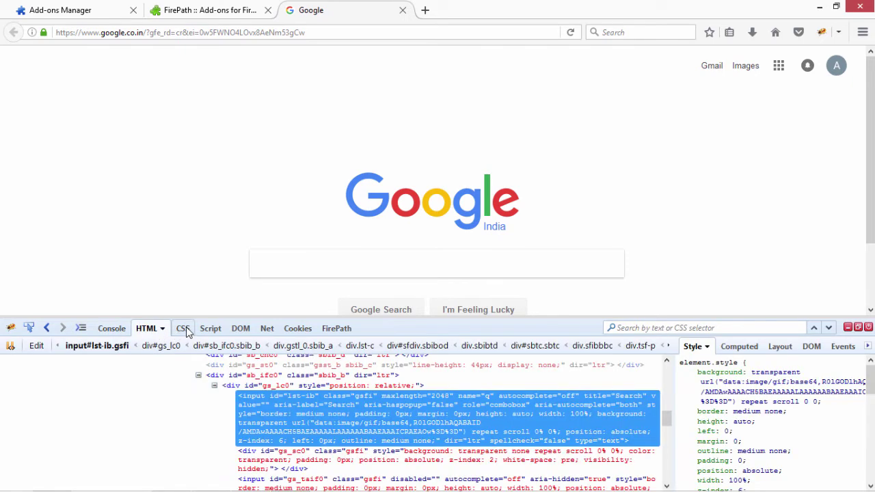
click(186, 328)
click(210, 330)
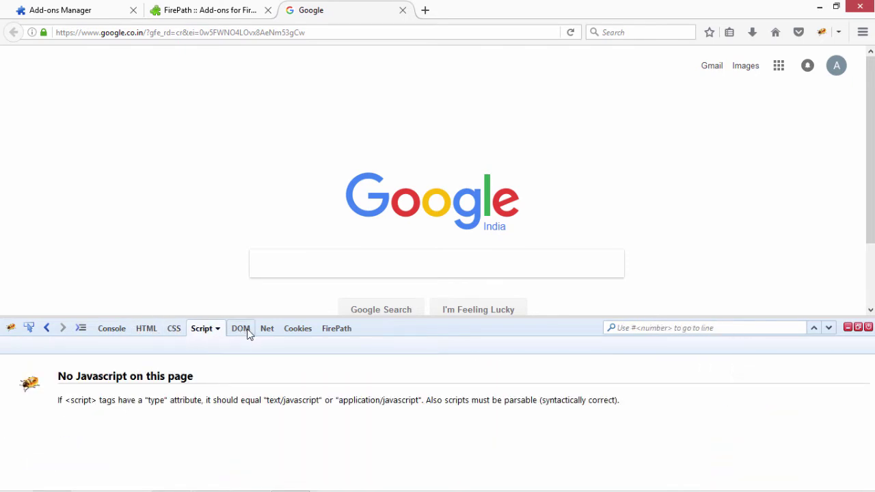
click(244, 333)
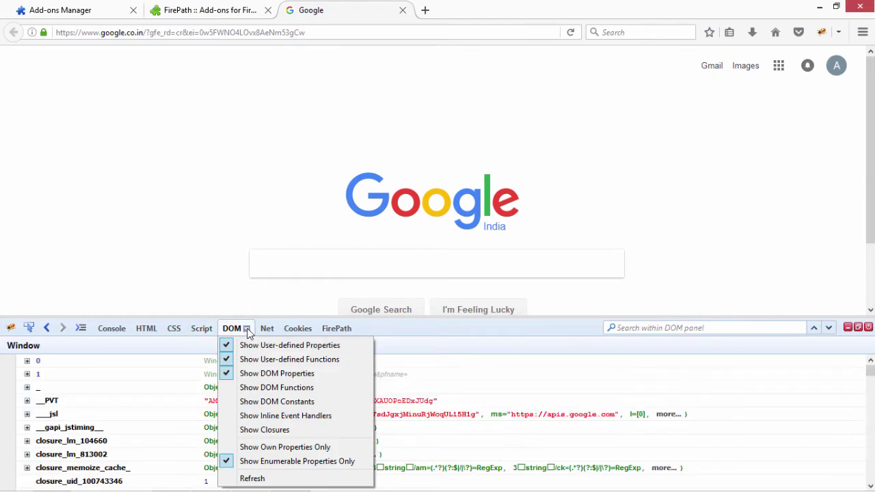
click(266, 332)
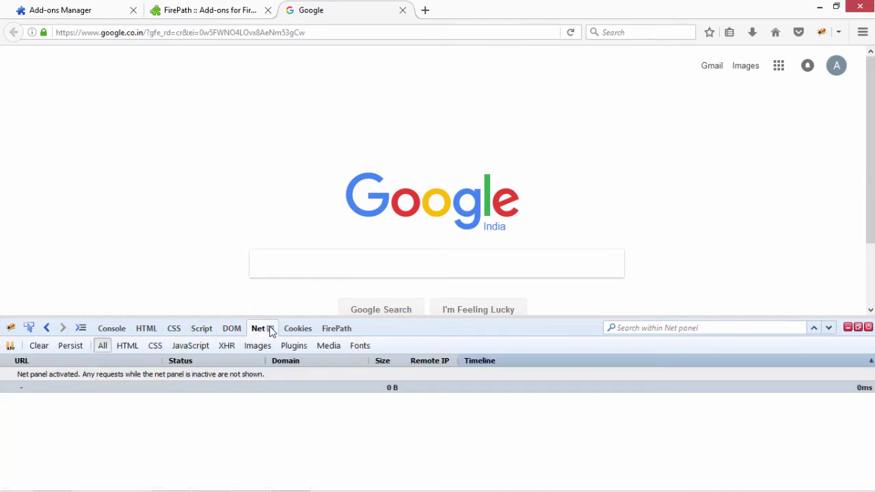
click(293, 332)
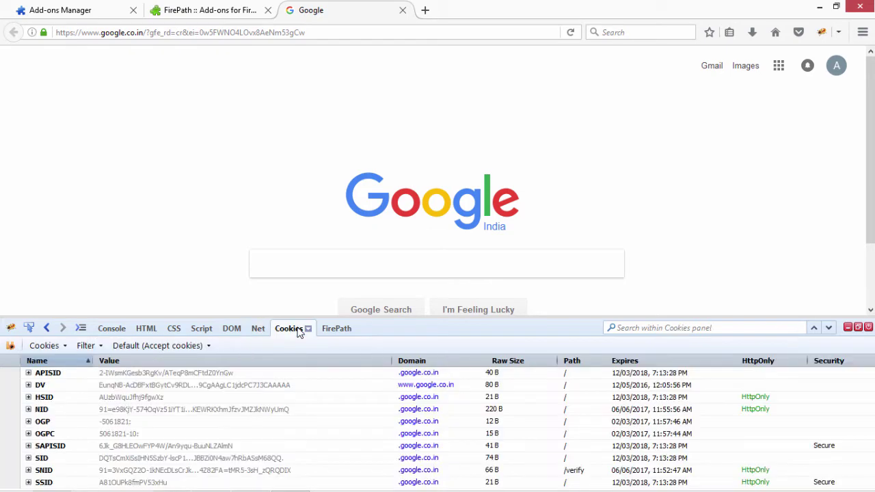
click(147, 328)
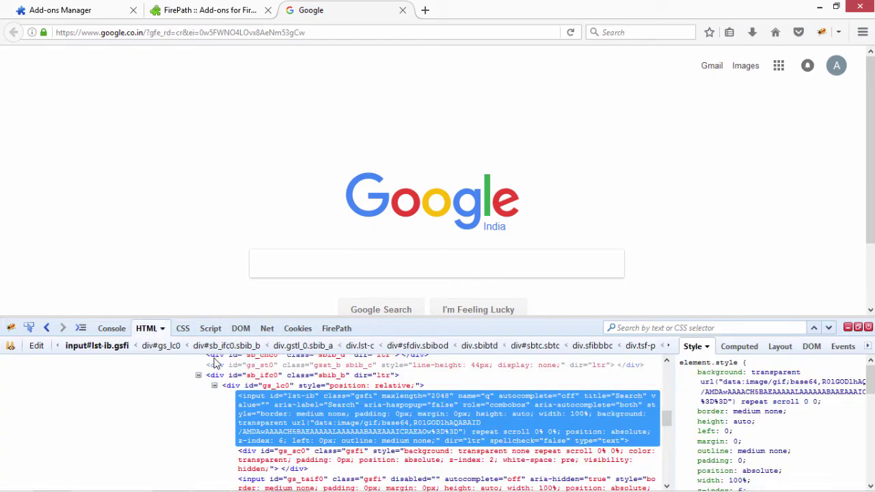
Step: Examine the id, name and autocomplete attributes of the Google search box's input element in the HTML source
click(295, 397)
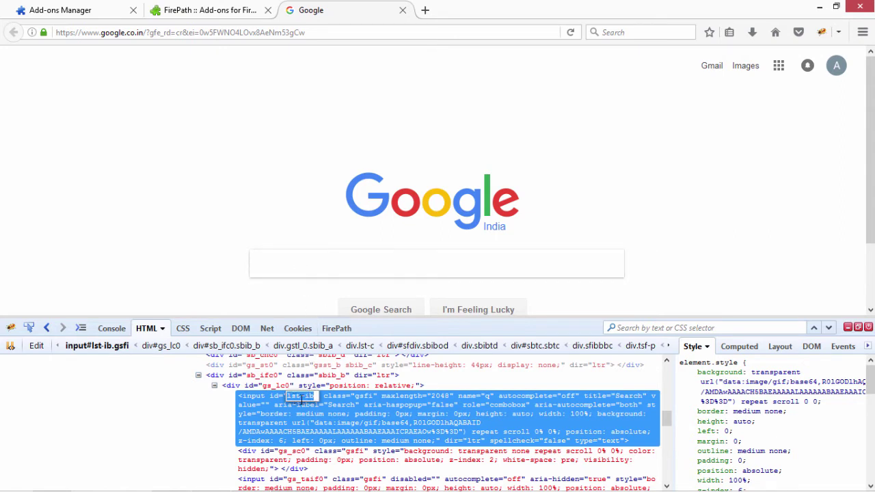
click(305, 398)
click(485, 397)
click(487, 397)
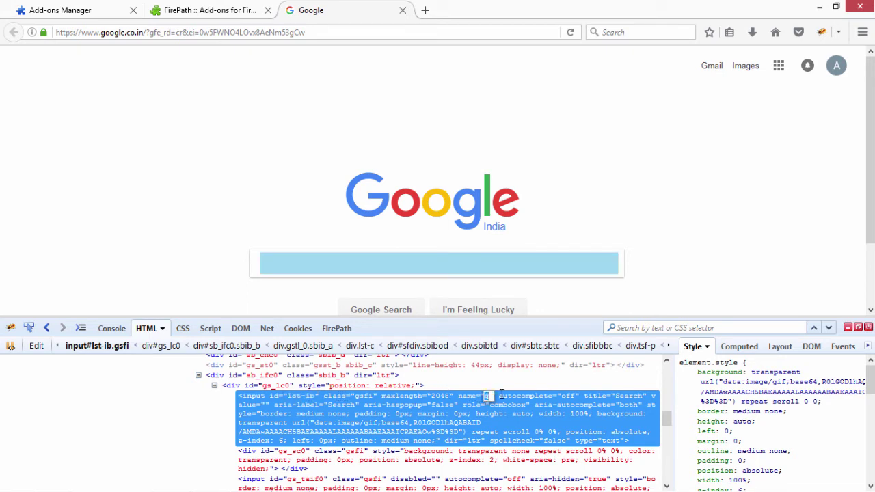
click(569, 396)
click(570, 396)
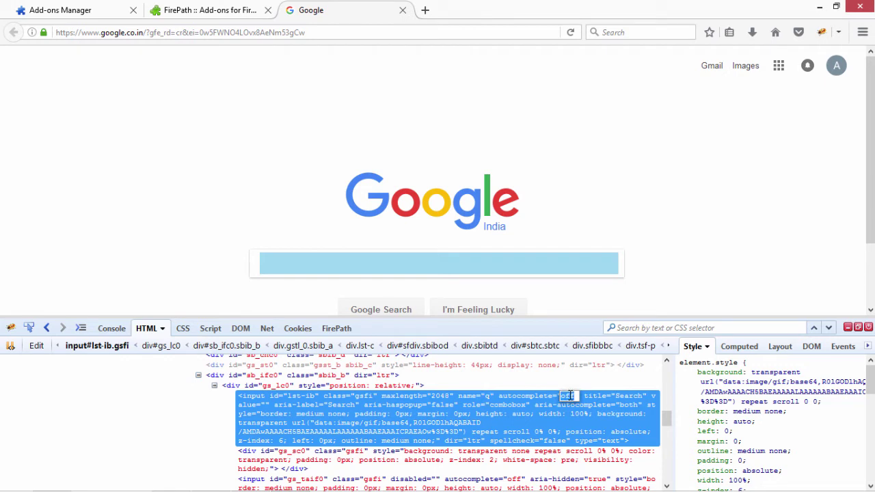
drag(496, 395, 576, 396)
click(582, 396)
click(424, 10)
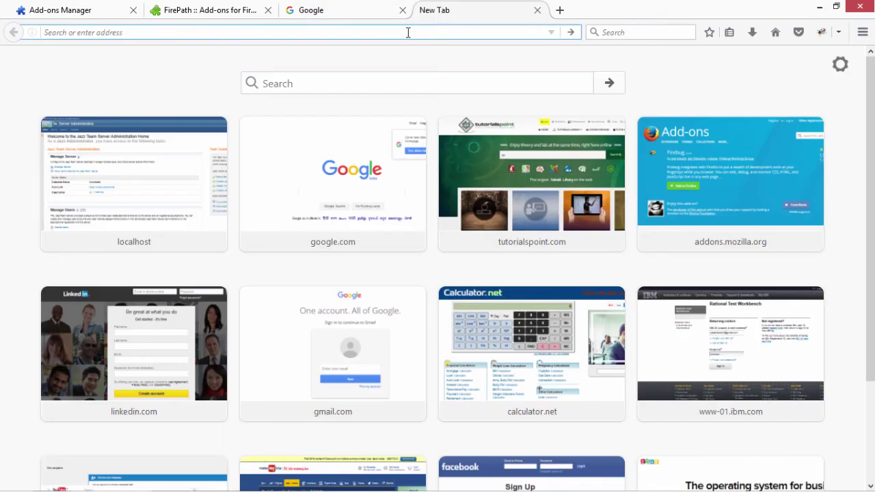
text(tut)
key(Return)
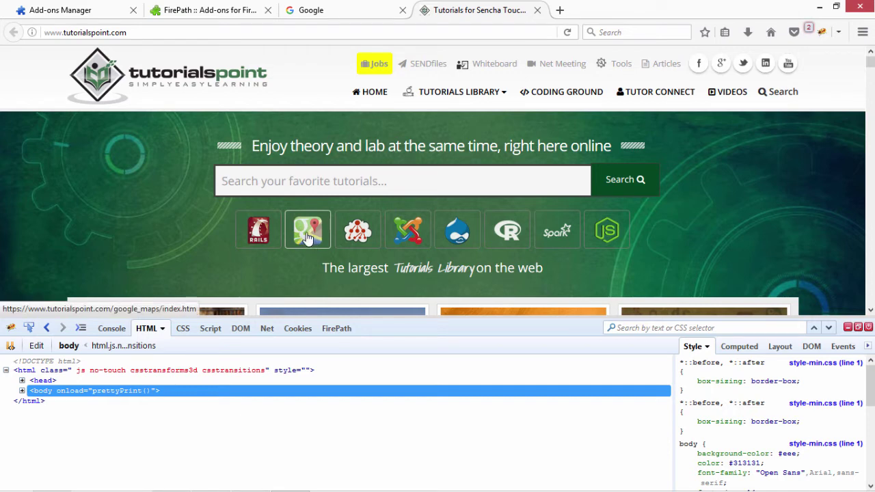
right_click(307, 238)
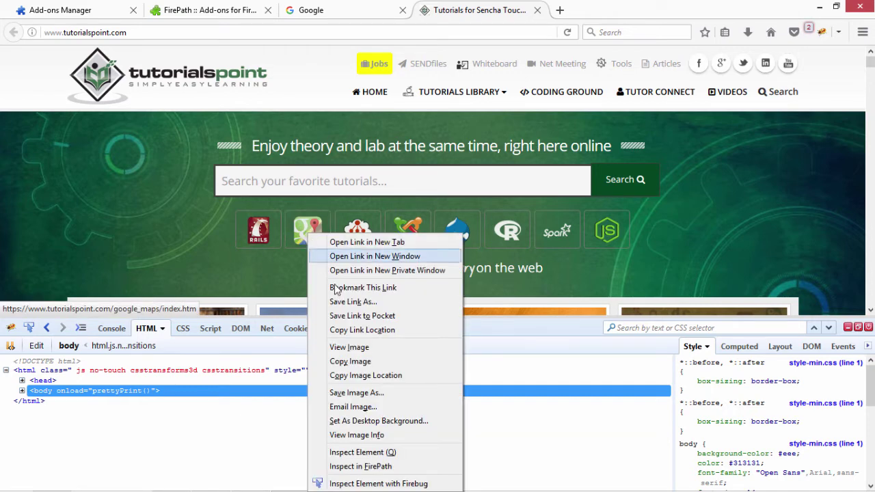
click(361, 466)
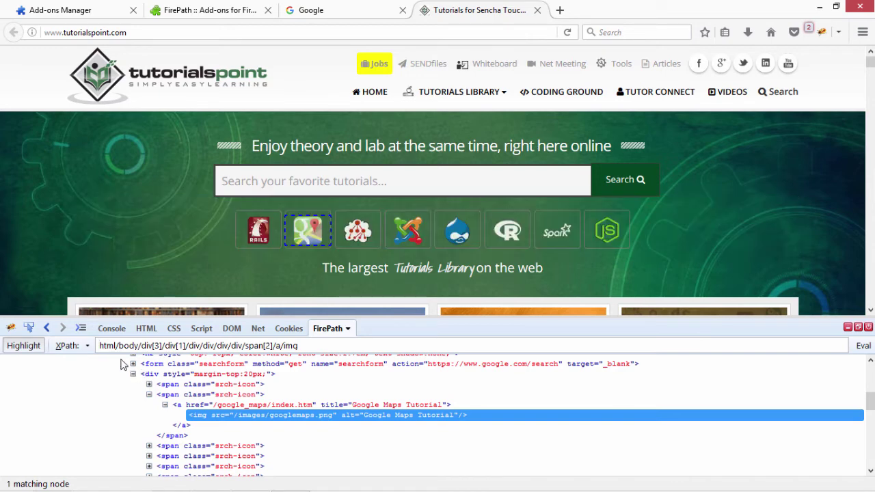
Step: Examine the XPath generated for the Google Maps icon and trace it through the HTML tree from html to img
click(100, 346)
drag(100, 346, 320, 354)
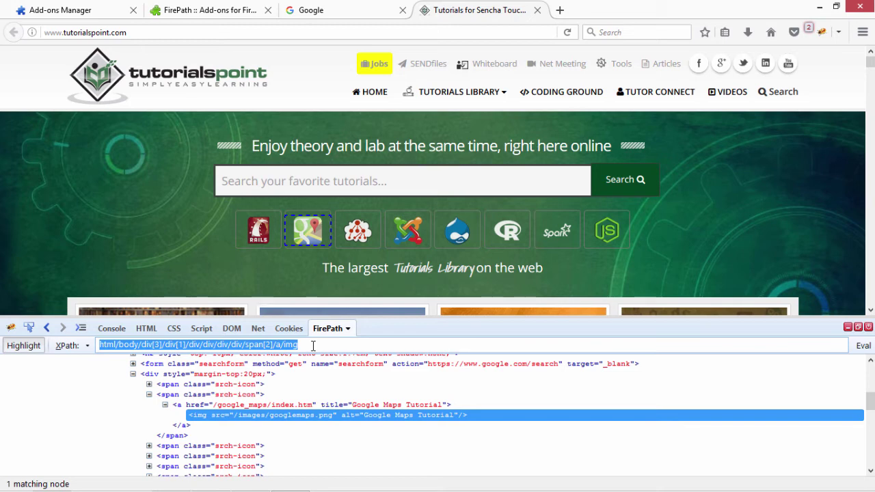
click(313, 345)
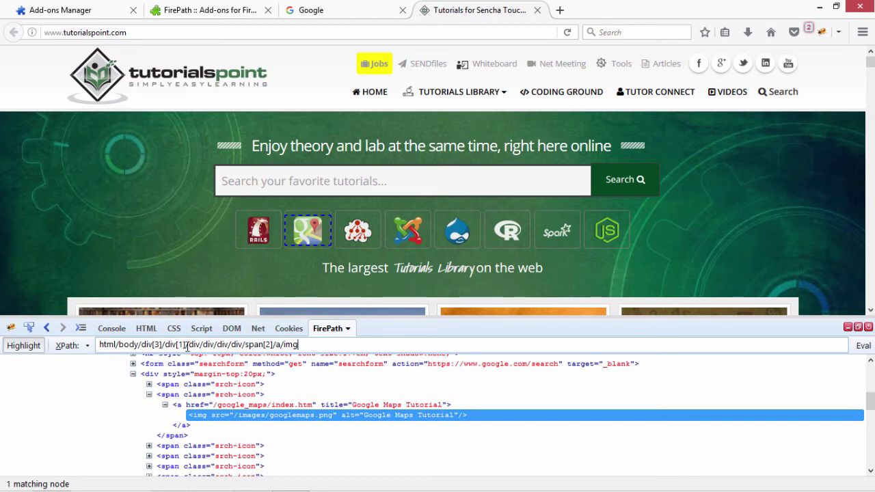
double_click(108, 344)
click(127, 345)
scroll(157, 385, up, 5)
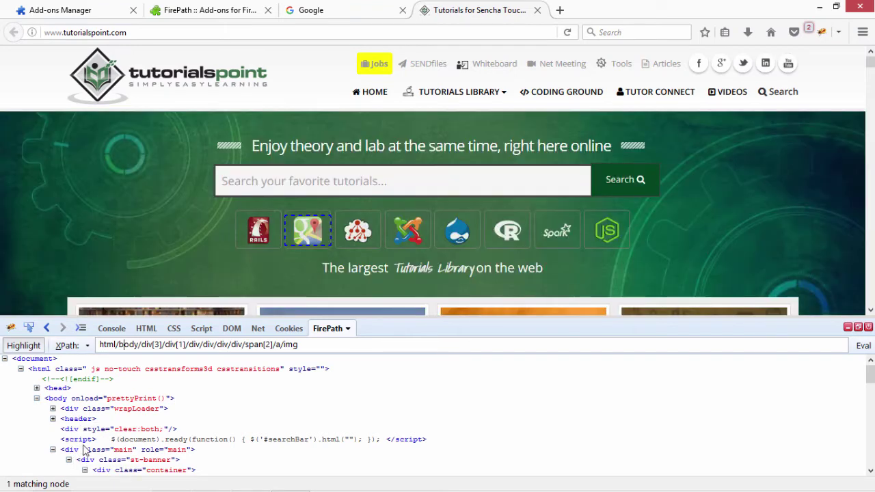
scroll(80, 444, down, 2)
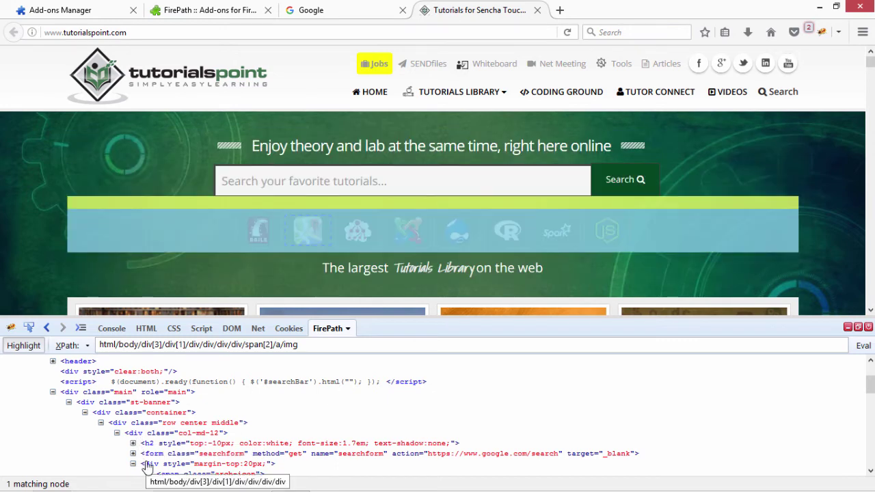
scroll(147, 466, down, 2)
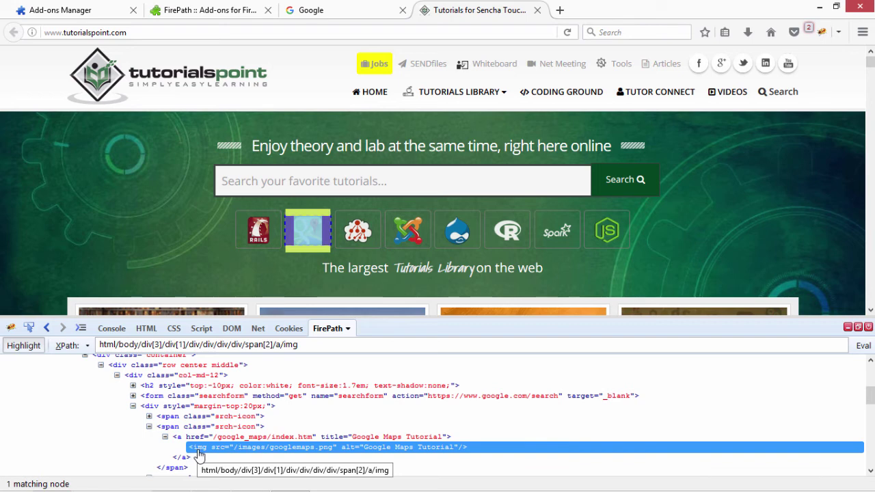
drag(299, 346, 20, 336)
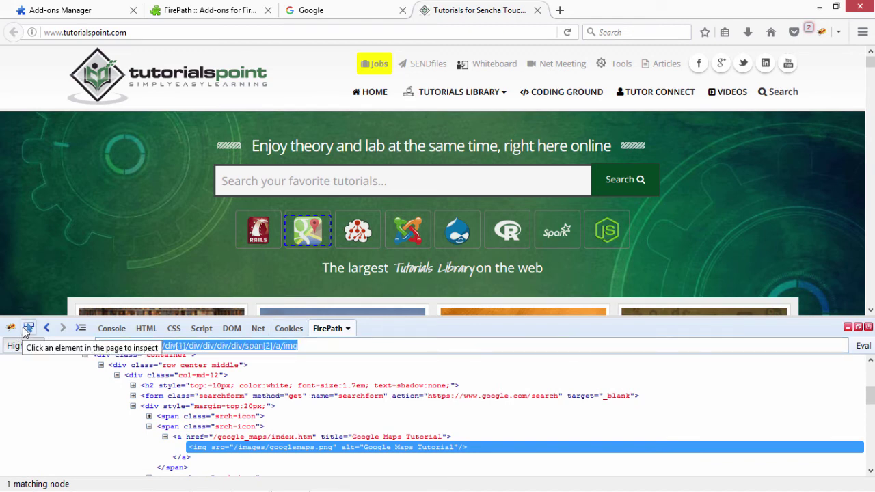
Step: Look through the tutorialspoint.com home page down to its footer
scroll(400, 240, down, 5)
scroll(397, 229, down, 5)
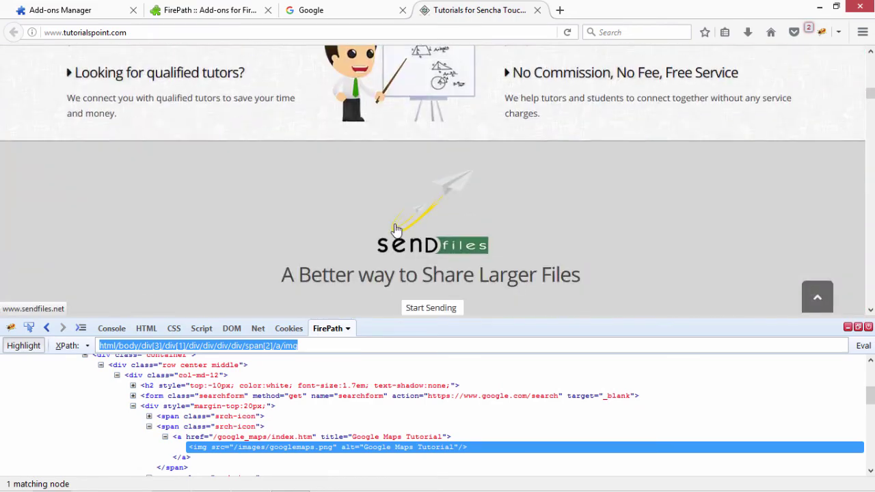
scroll(395, 229, up, 5)
scroll(395, 230, down, 6)
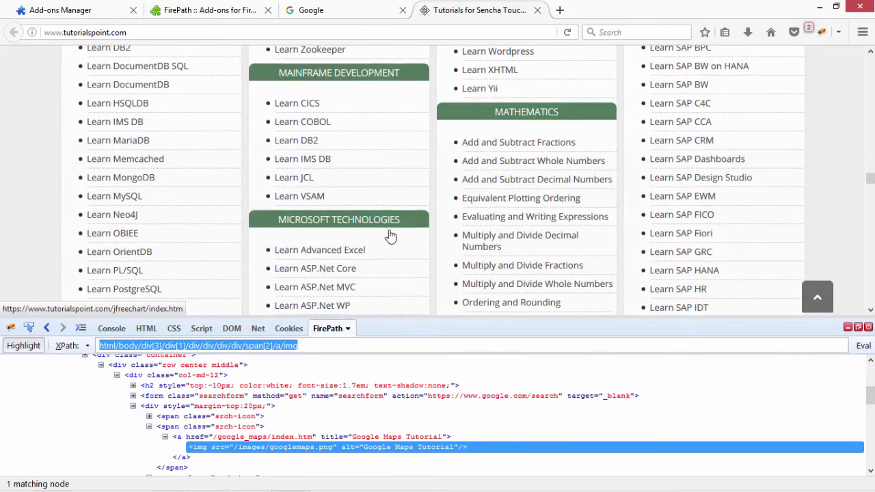
scroll(390, 236, down, 10)
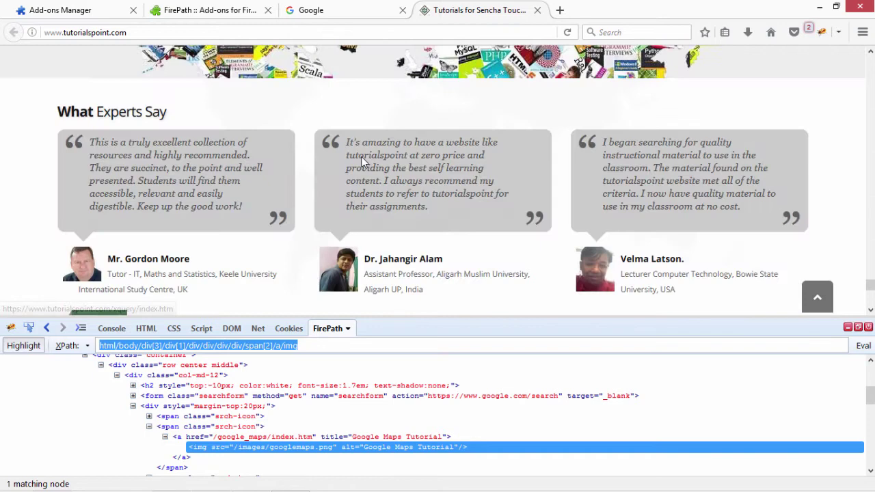
scroll(363, 157, down, 5)
Step: Load calculator.net in the same browser tab and inspect the page's search text field in FirePath
click(425, 32)
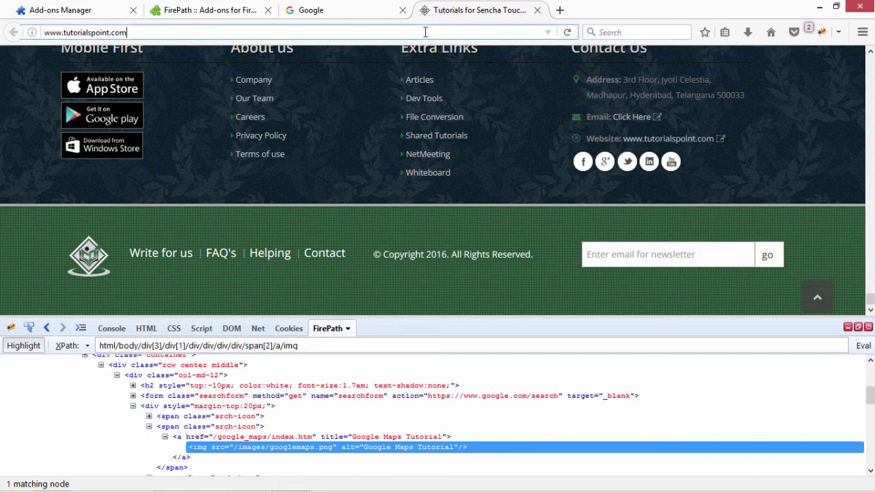
text(calculator.net/)
key(Return)
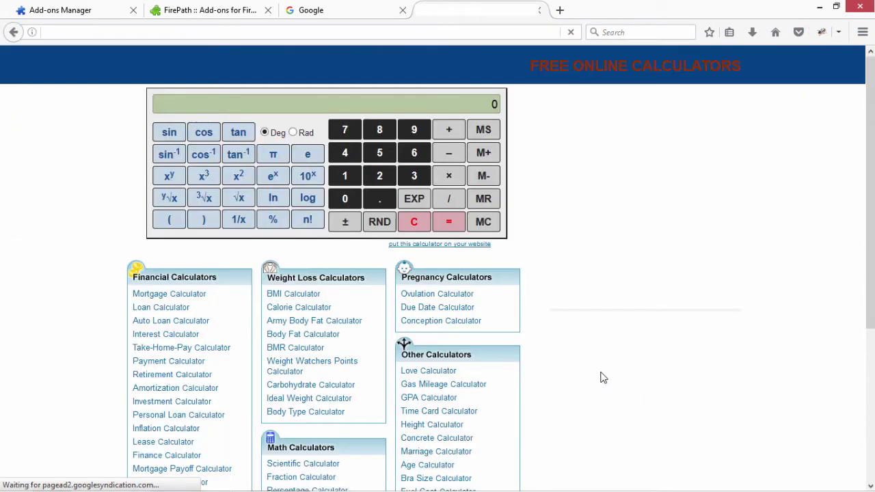
right_click(587, 310)
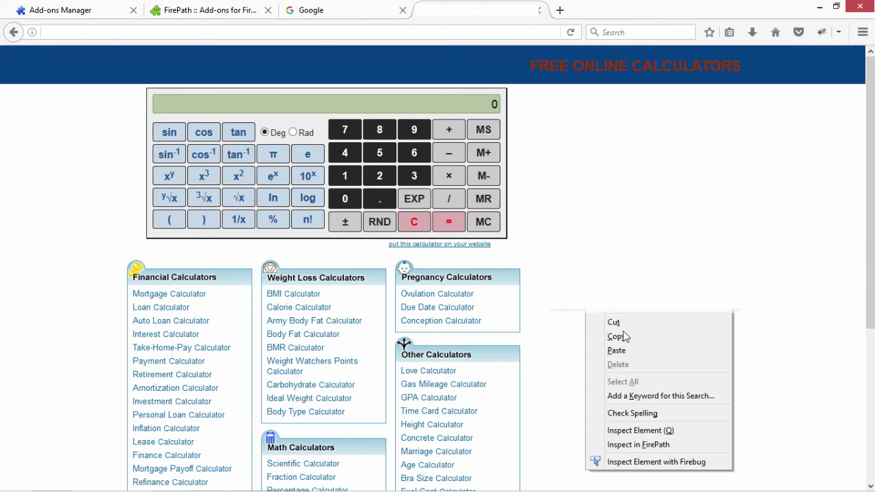
click(624, 445)
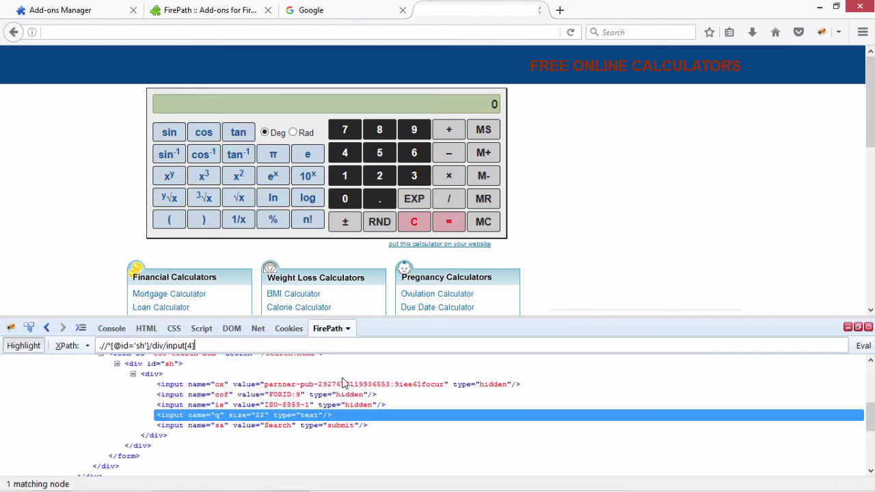
Step: Examine the leading dot, slashes and id part of the search field's relative XPath, and return to the FirePath add-on page
click(101, 348)
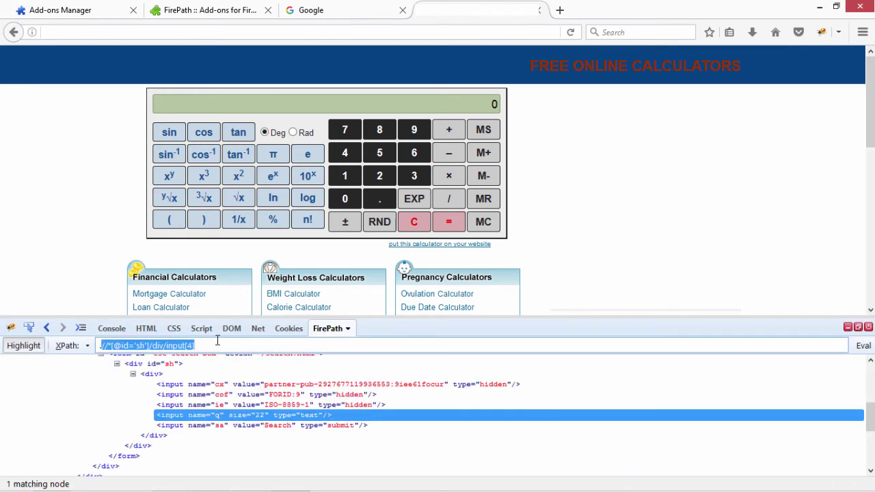
click(101, 349)
text(.)
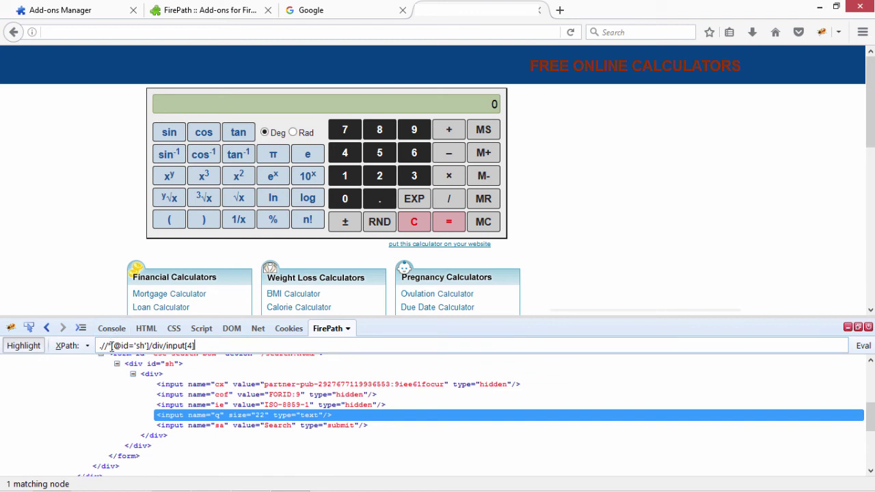
drag(106, 347, 153, 345)
click(161, 346)
click(173, 9)
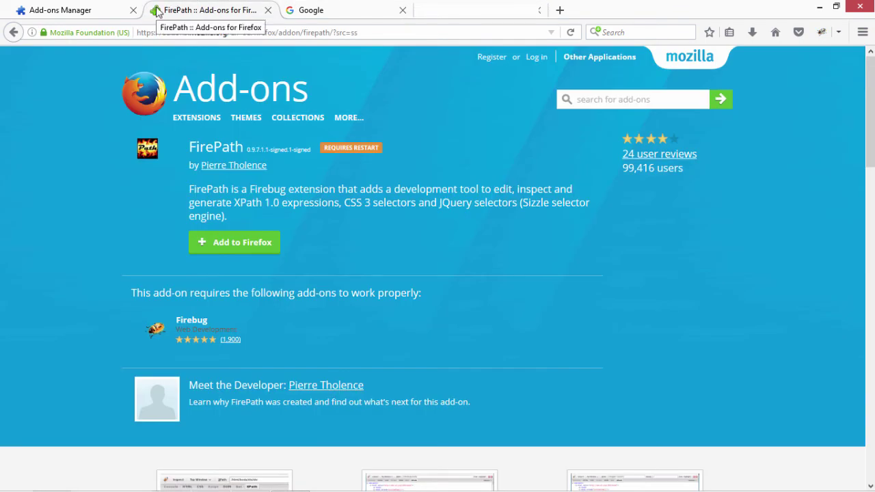